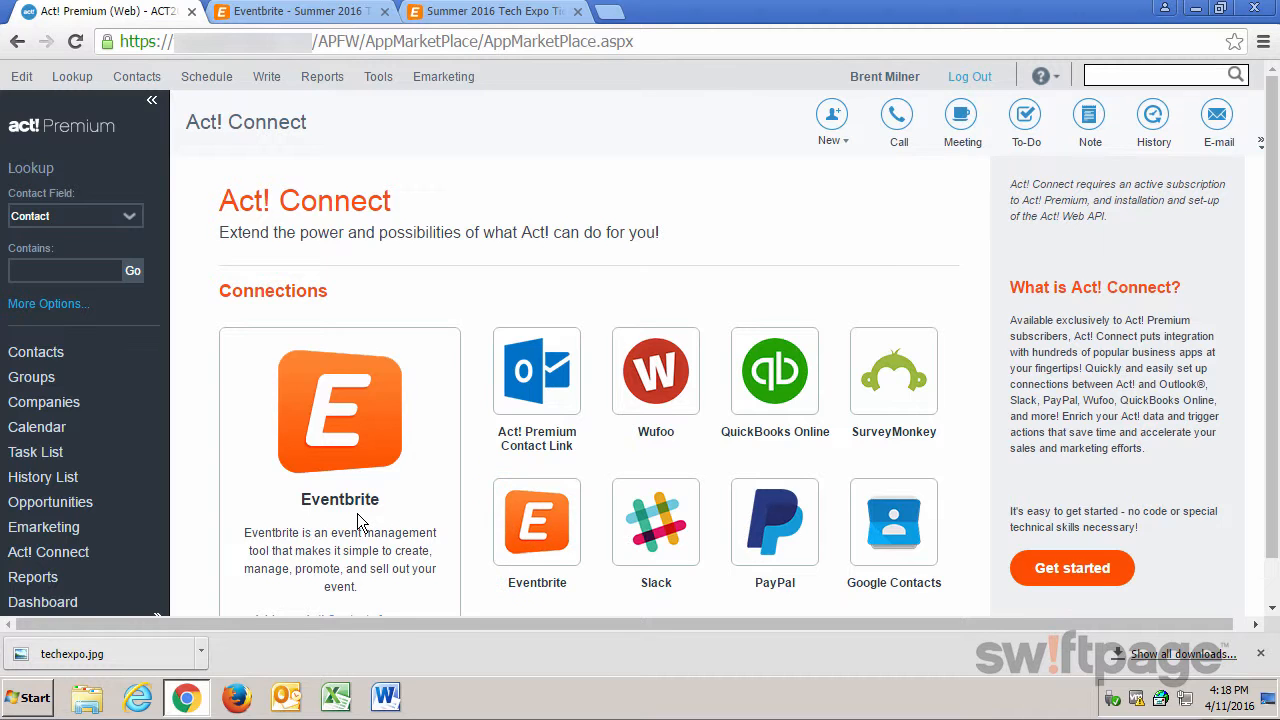
# Start the Zap that creates Act! contacts from new Eventbrite attendees and allow Zapier to access the Eventbrite account.
pyautogui.scroll(-2, 370, 515)
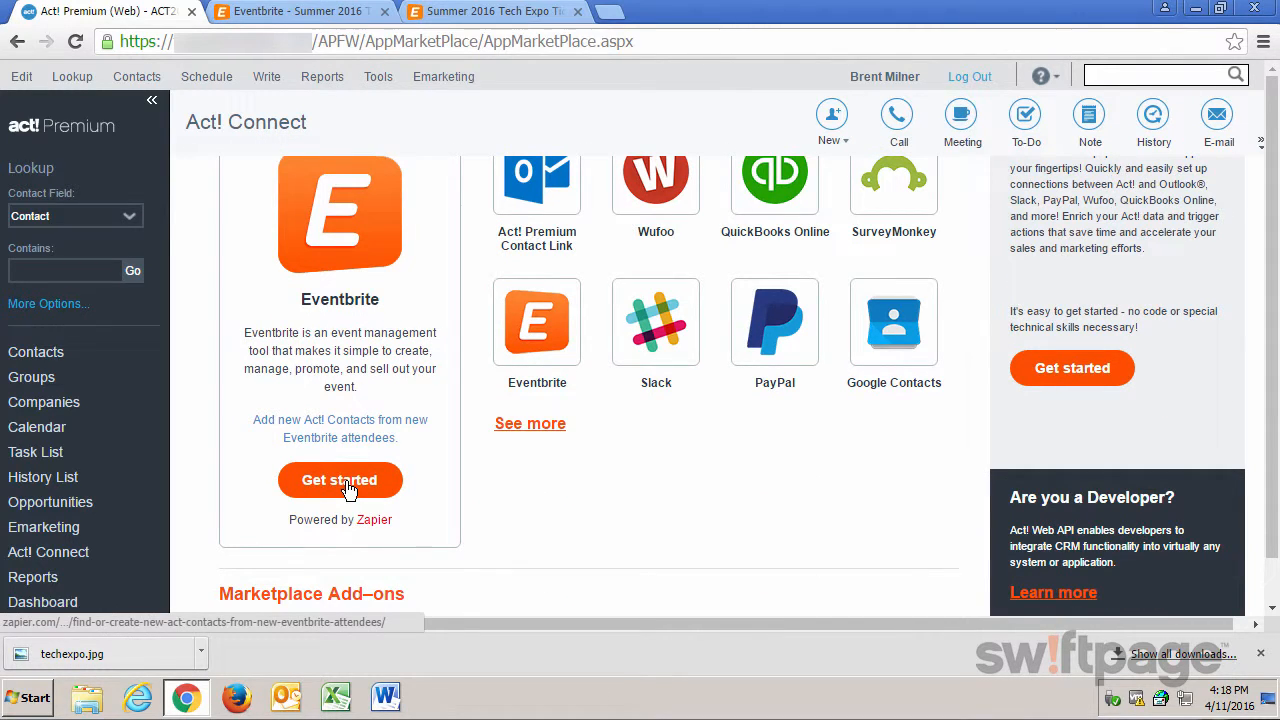
pyautogui.click(340, 480)
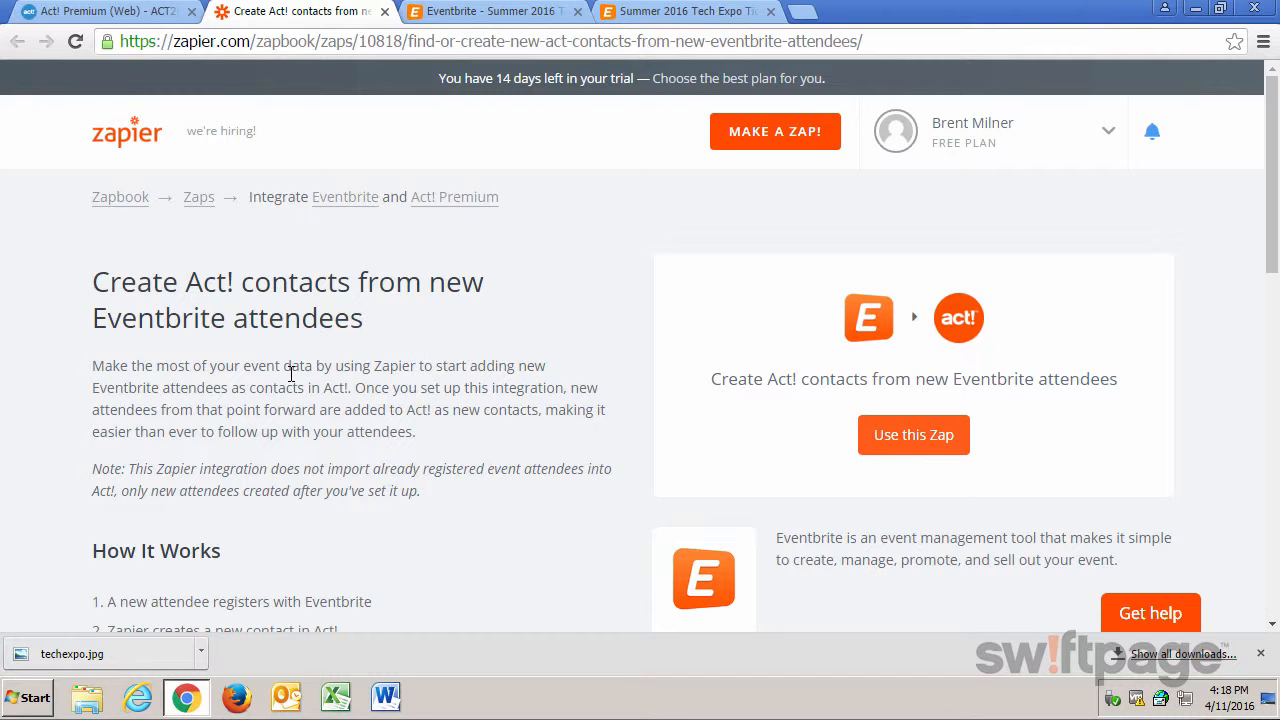
pyautogui.click(912, 440)
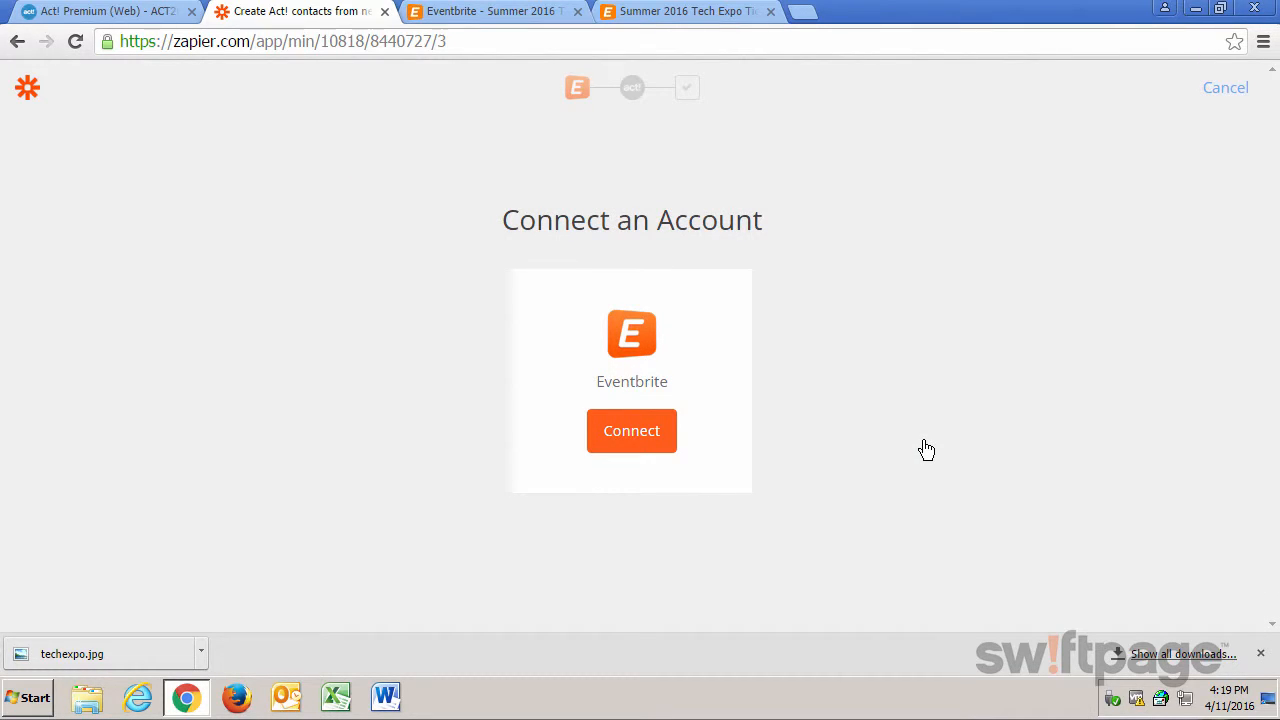
pyautogui.click(640, 434)
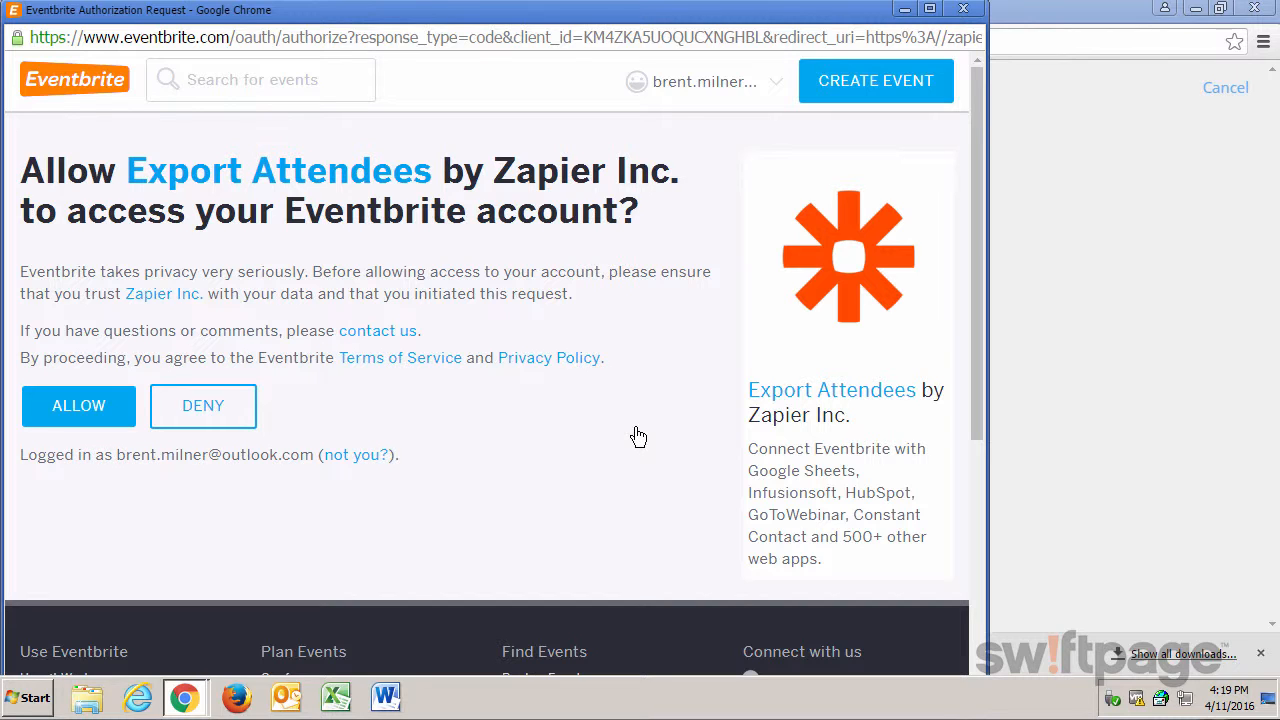
pyautogui.click(95, 420)
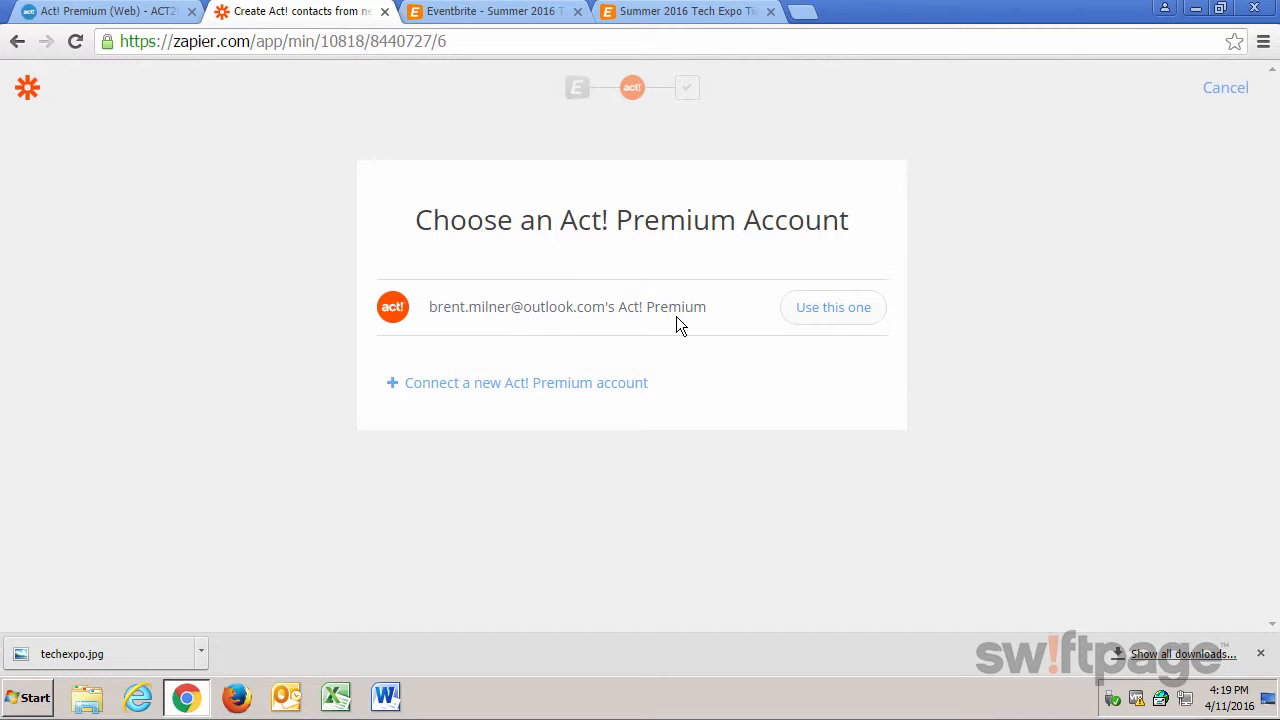
# Choose the existing Act! Premium account and save the Zap with the prefilled first name, last name and email mappings.
pyautogui.click(832, 309)
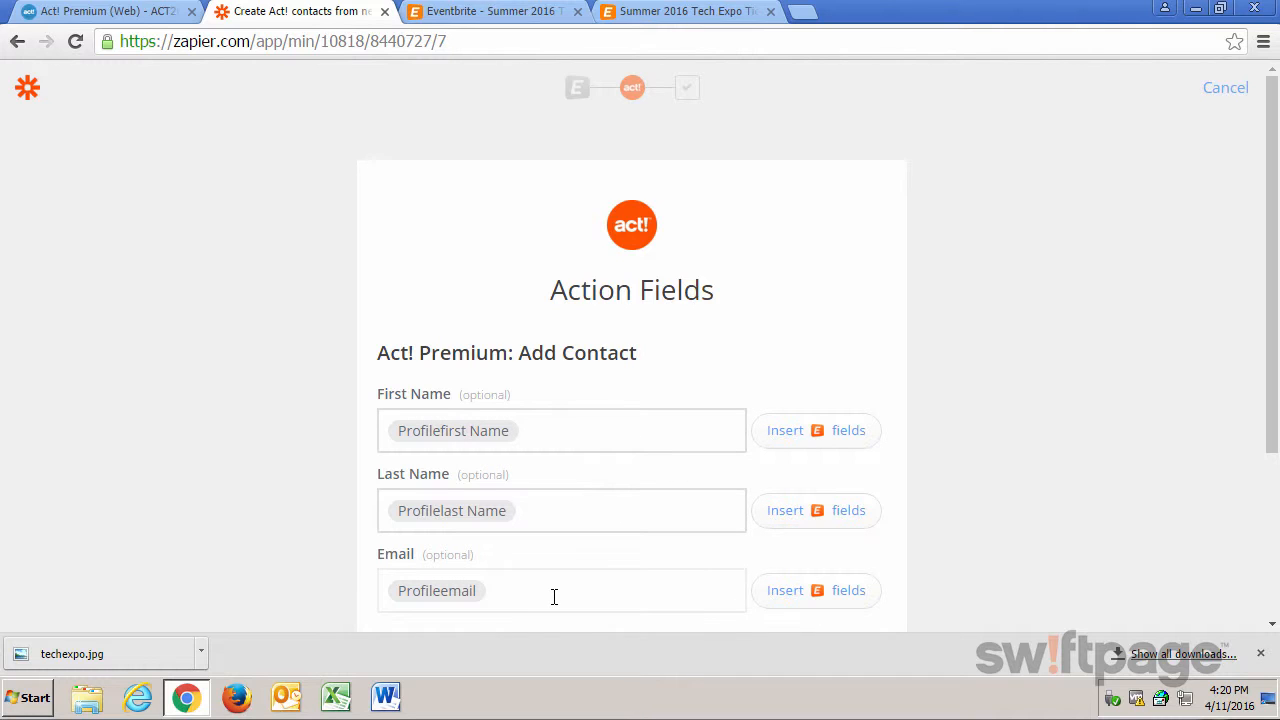
pyautogui.scroll(-1, 300, 570)
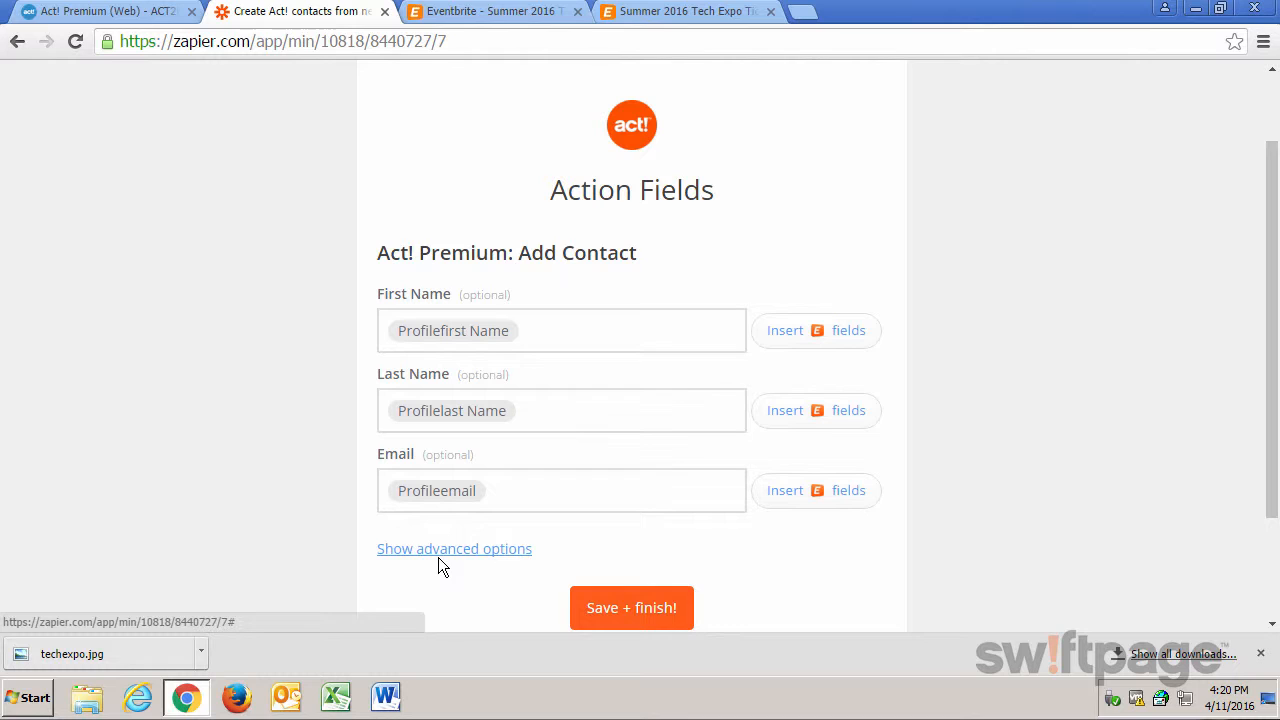
pyautogui.click(638, 615)
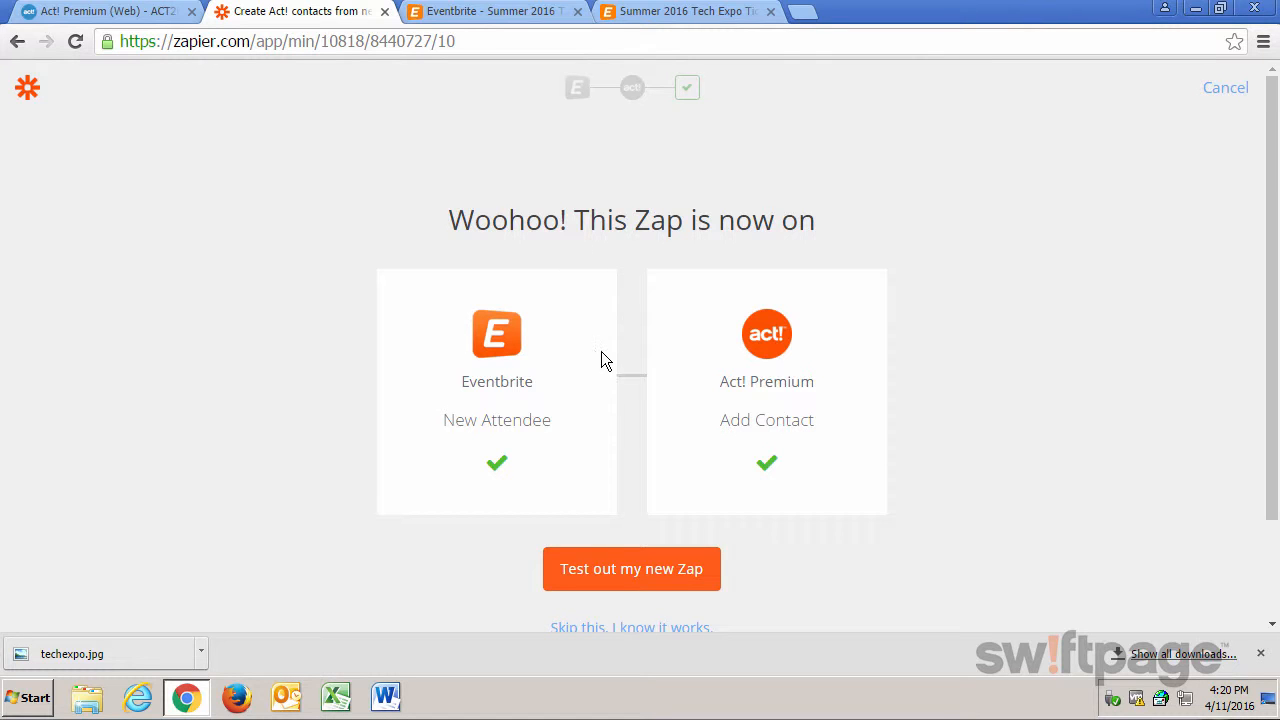
# Start testing the new Zap and load the Summer 2016 Tech Expo event page on Eventbrite in a new tab.
pyautogui.click(631, 577)
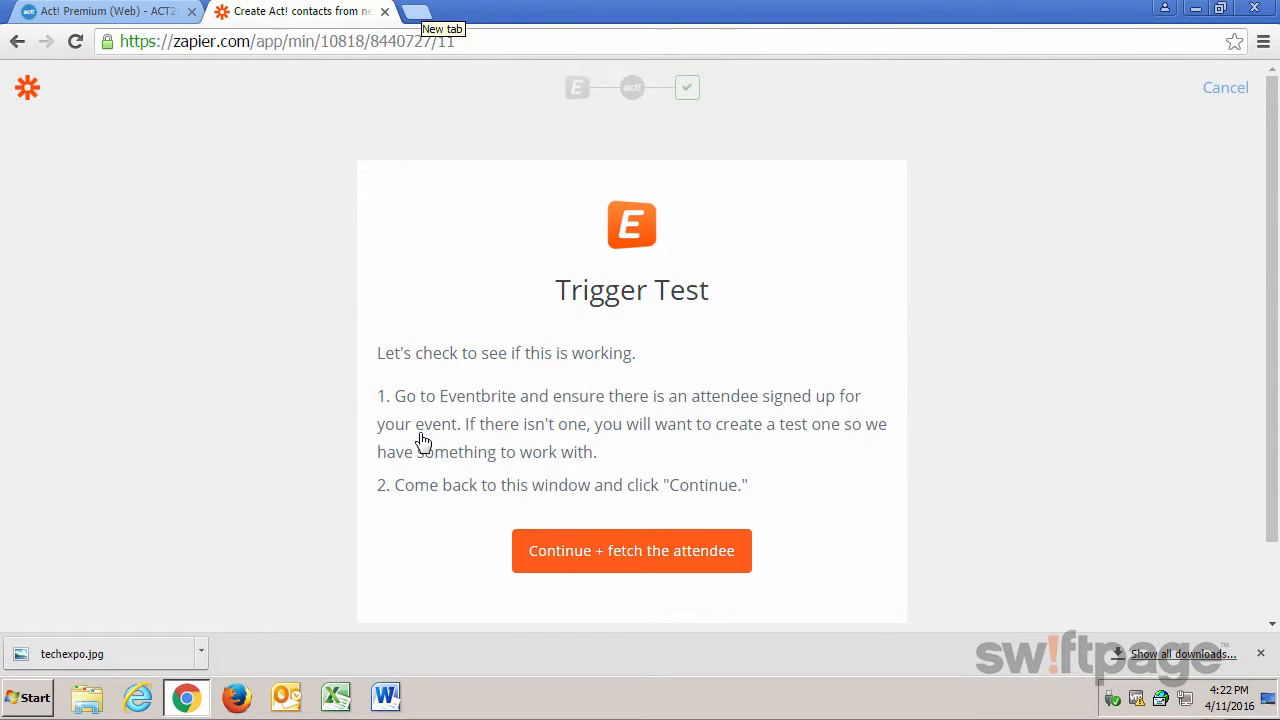
pyautogui.click(416, 13)
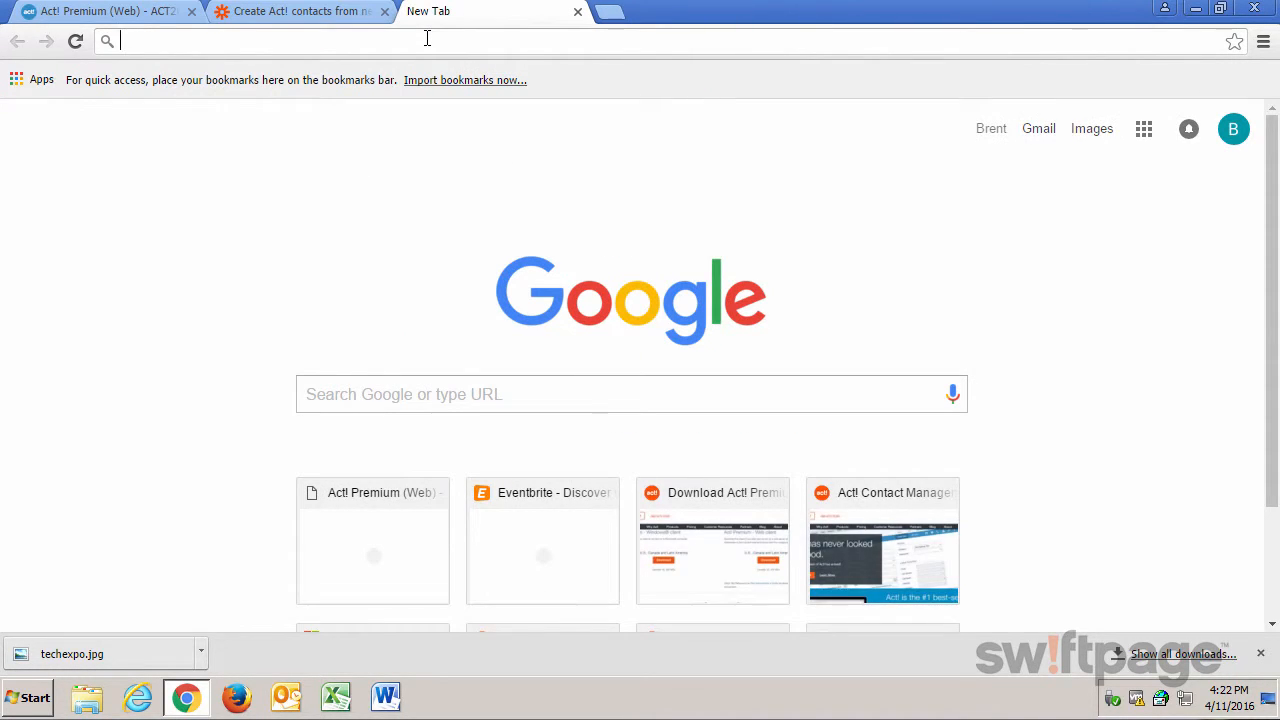
pyautogui.hotkey('ctrl', 'v')
pyautogui.press('Return')
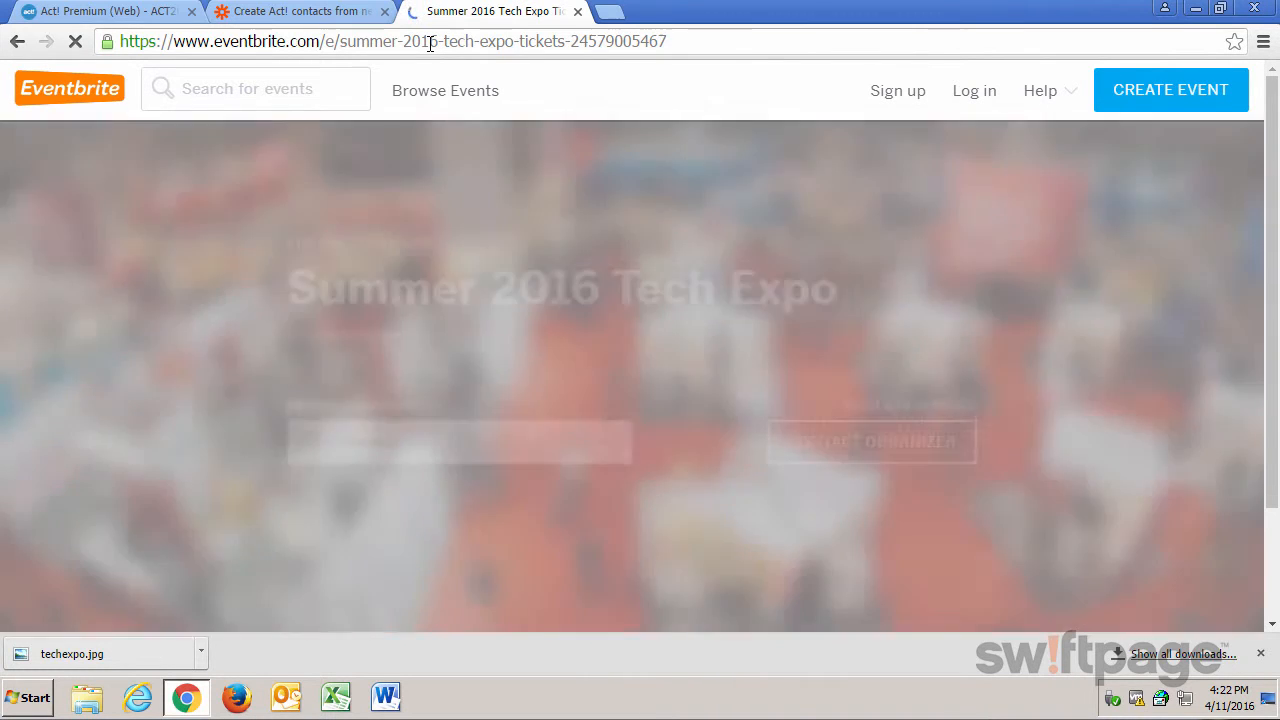
# Register for the Summer 2016 Tech Expo by checking out one free Early Bird ticket.
pyautogui.scroll(-2, 450, 487)
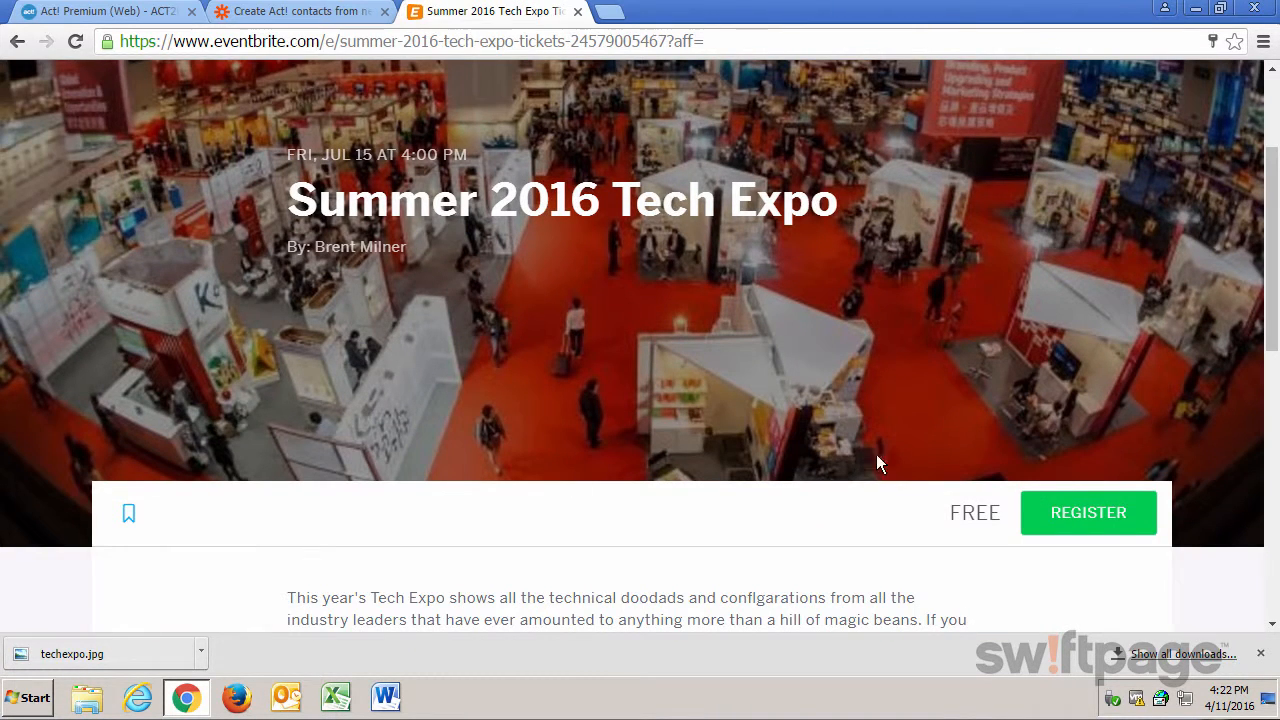
pyautogui.click(1112, 515)
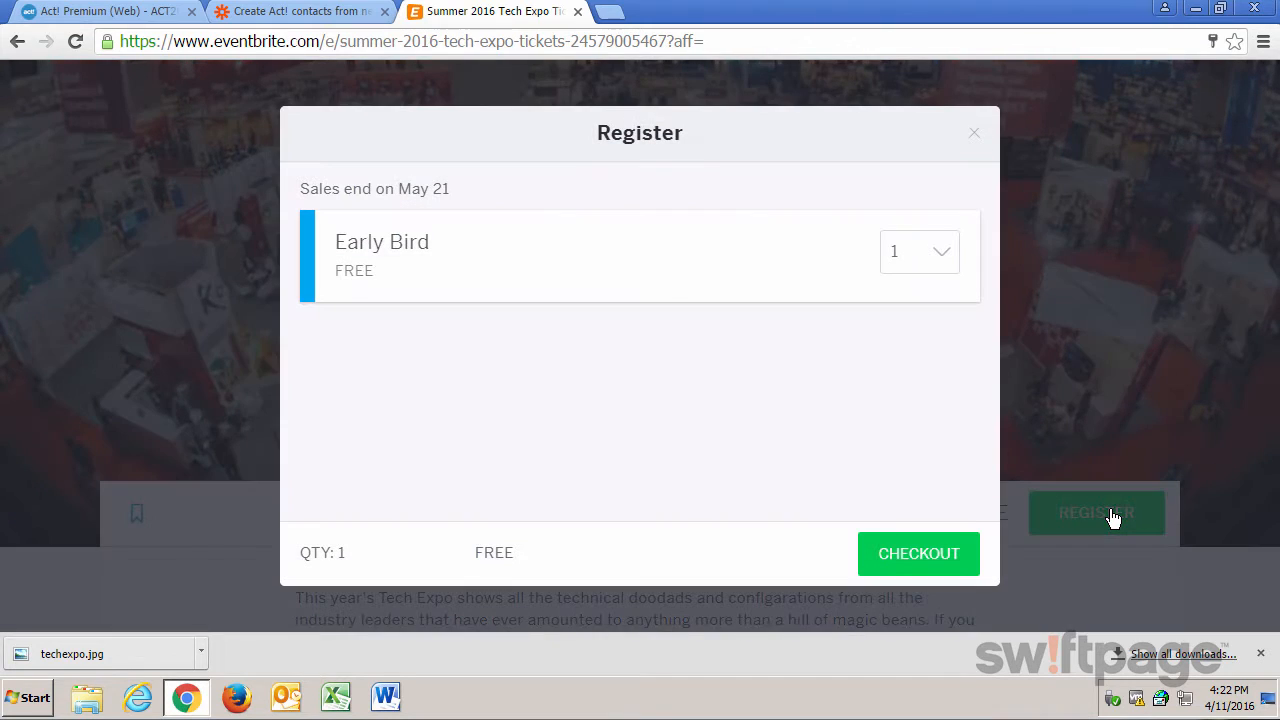
pyautogui.click(905, 560)
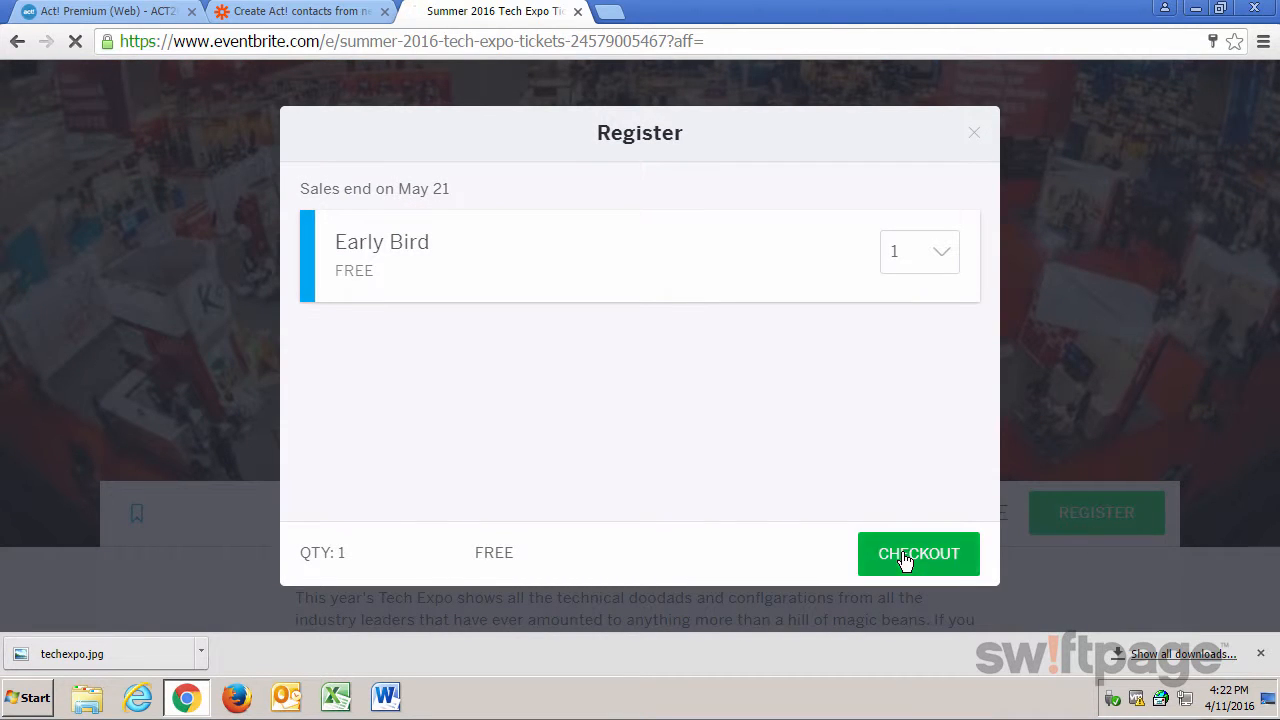
# Fill in the test attendee's first name, last name, email address and email confirmation in the registration form.
pyautogui.scroll(-3, 703, 473)
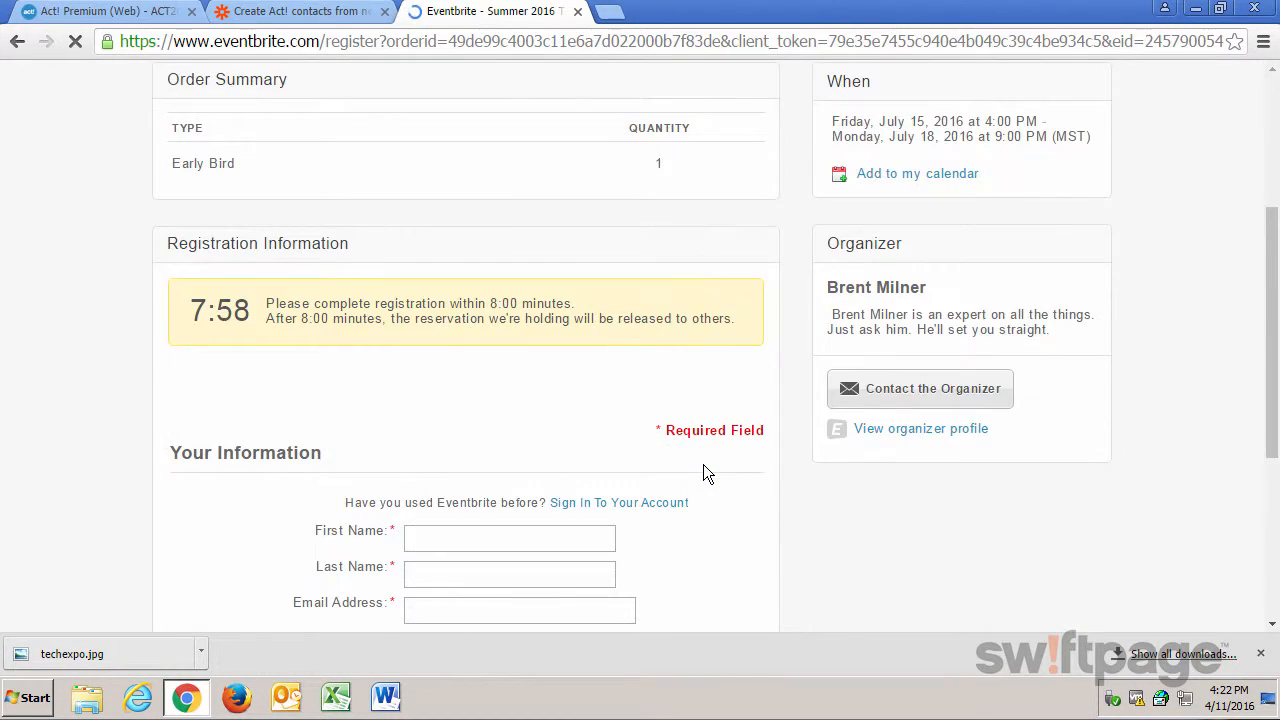
pyautogui.scroll(-2, 703, 473)
pyautogui.click(466, 338)
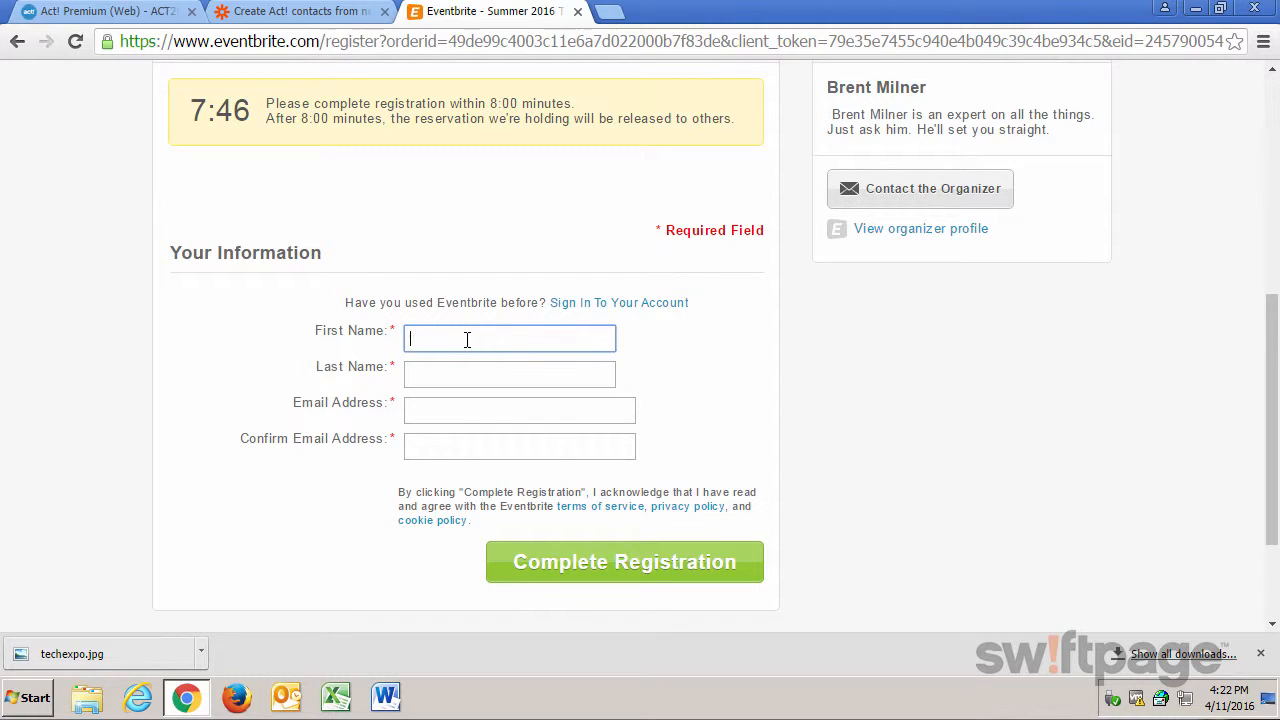
pyautogui.press('Tab')
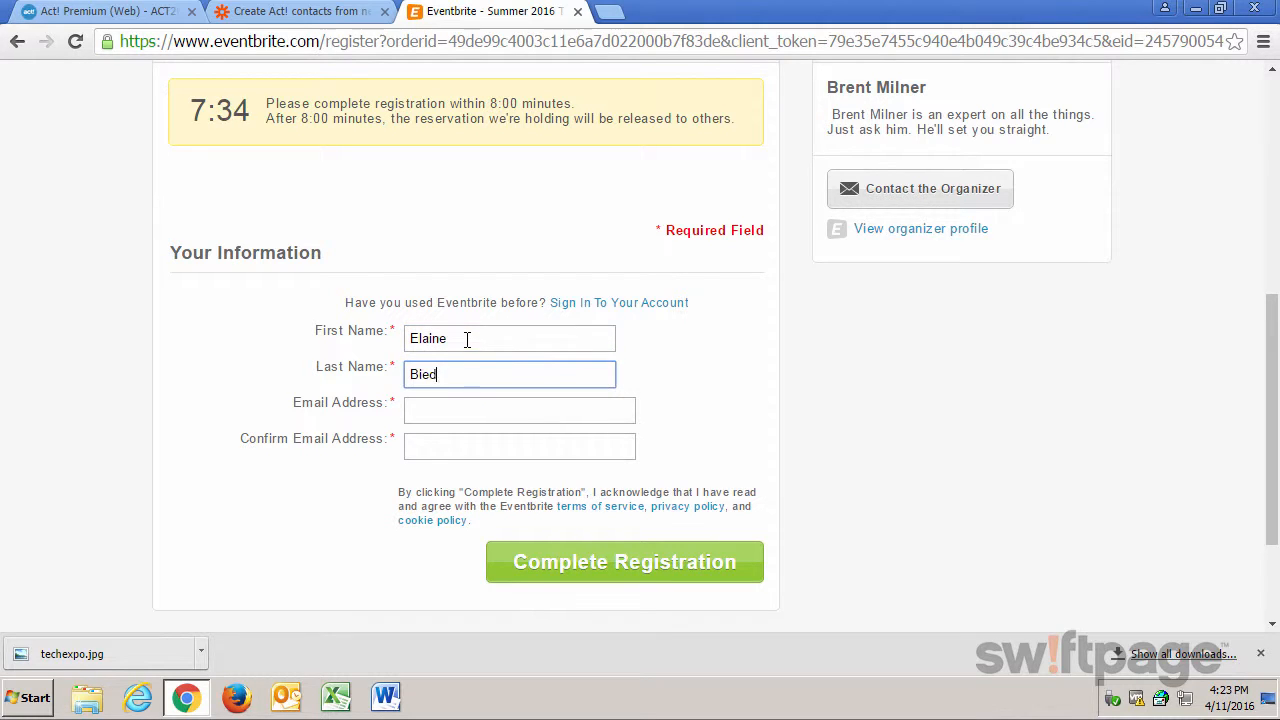
pyautogui.press('Tab')
pyautogui.press('Tab')
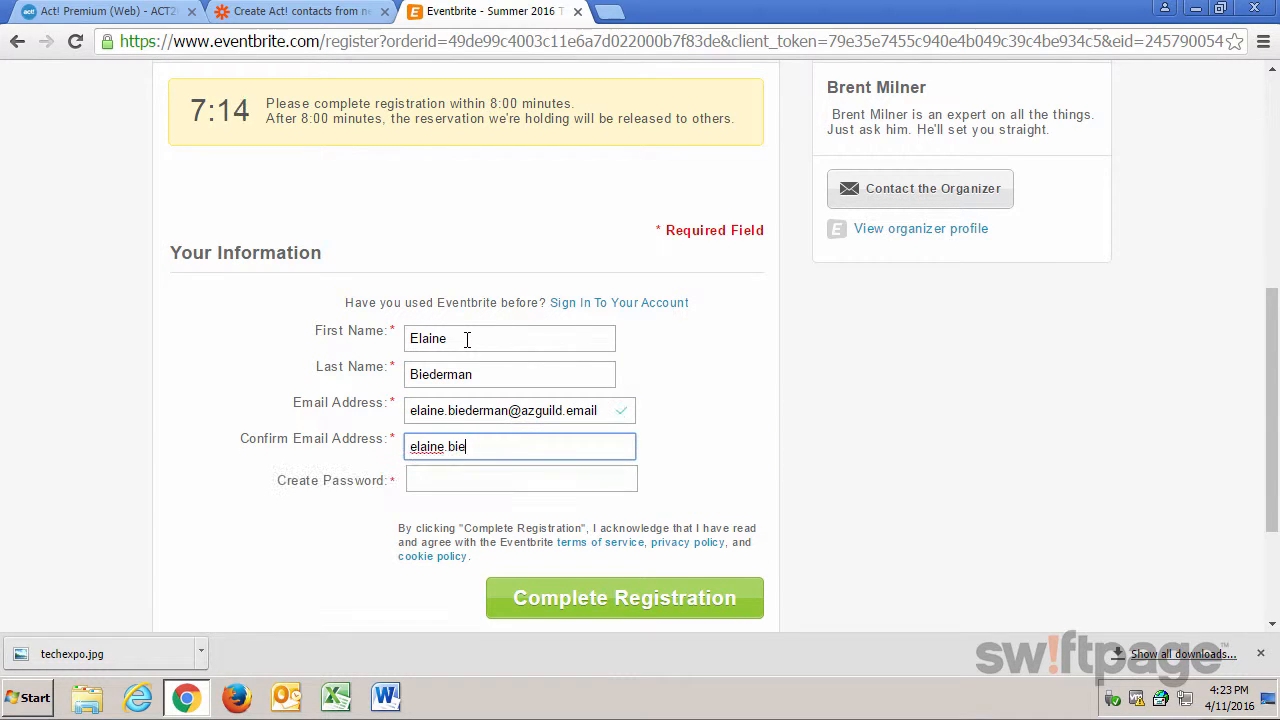
# Enter a password for the attendee's new Eventbrite account and complete the registration.
pyautogui.press('Tab')
pyautogui.write('********')
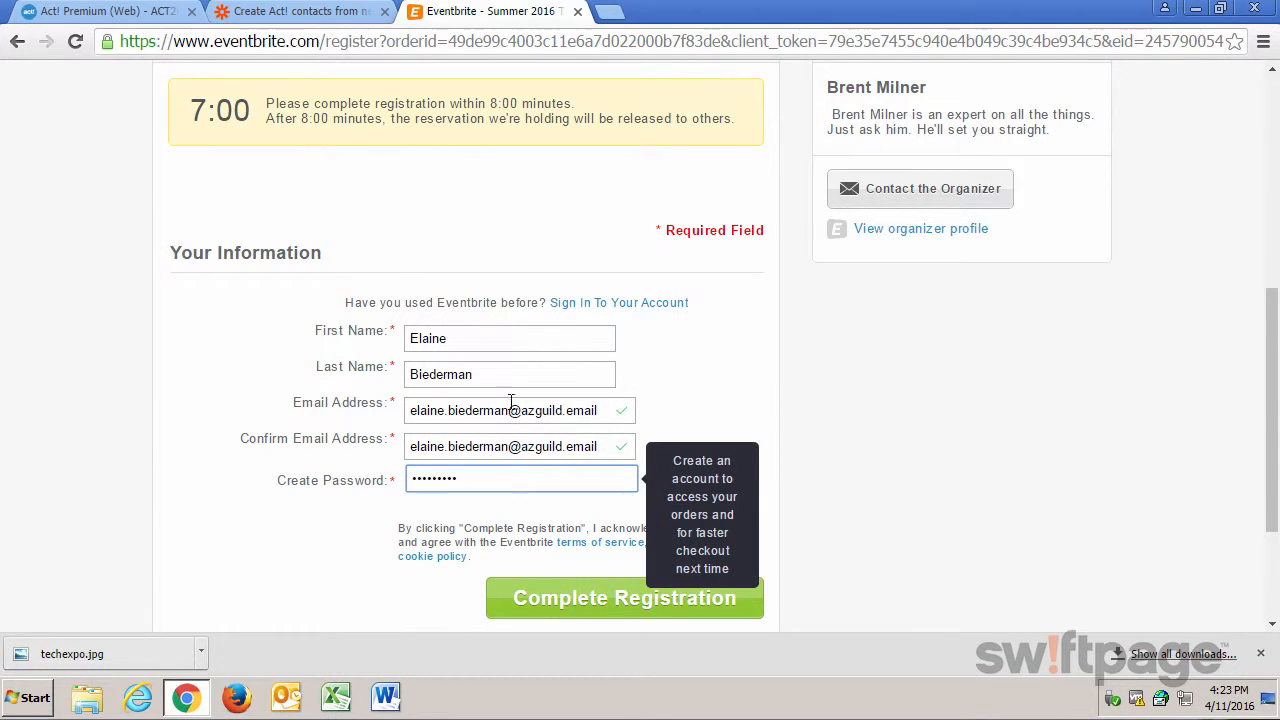
pyautogui.click(556, 604)
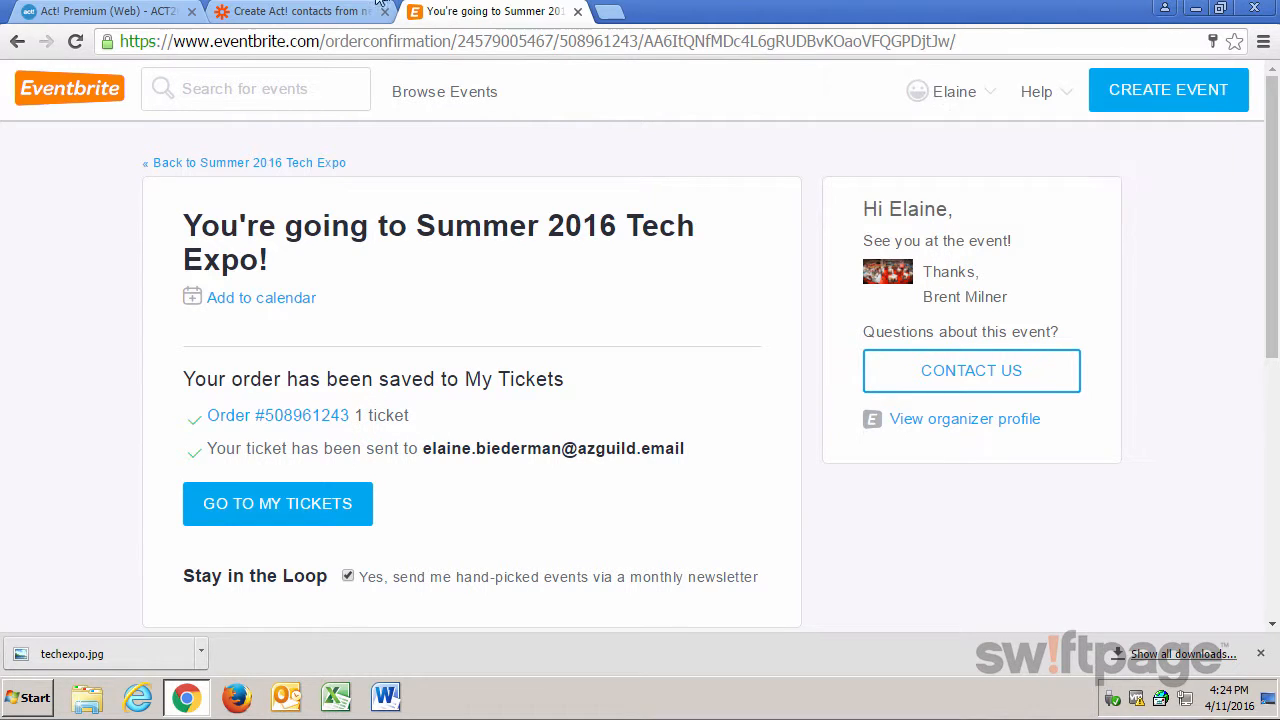
# Switch back to Zapier, fetch the test attendee, and send the reviewed sample contact to Act! Premium.
pyautogui.click(345, 12)
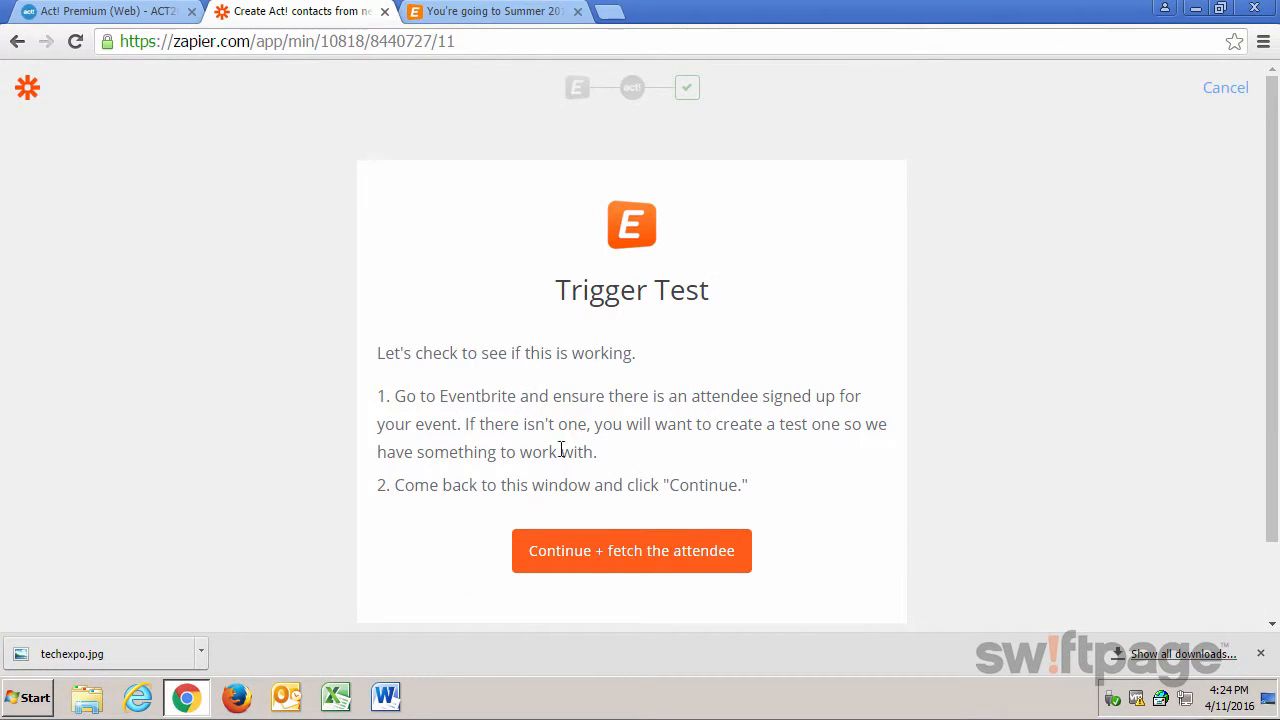
pyautogui.click(614, 569)
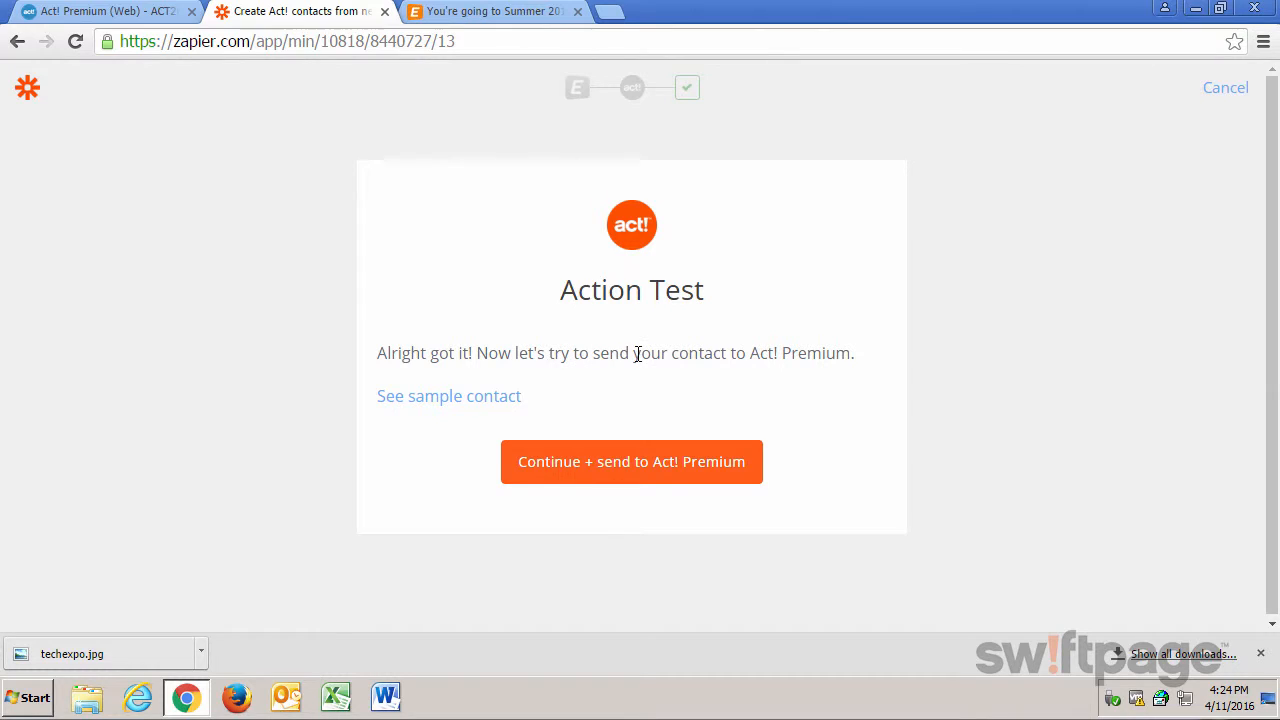
pyautogui.click(467, 404)
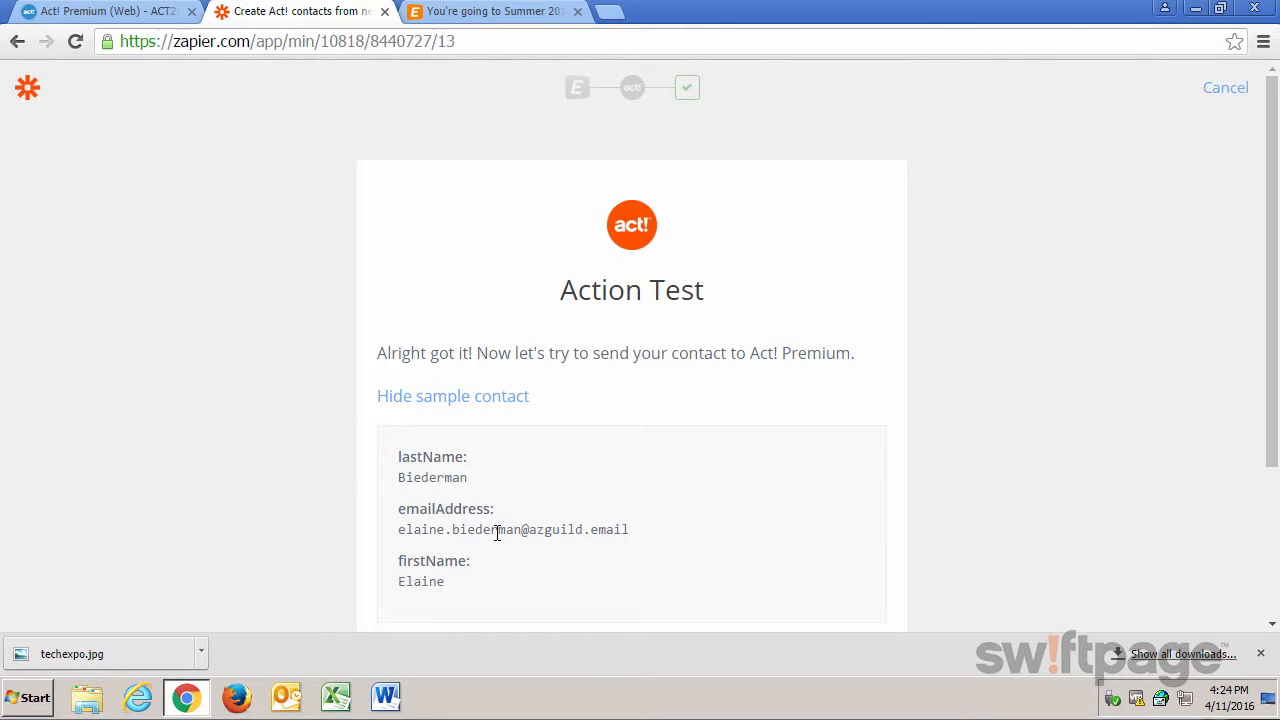
pyautogui.scroll(-1, 497, 533)
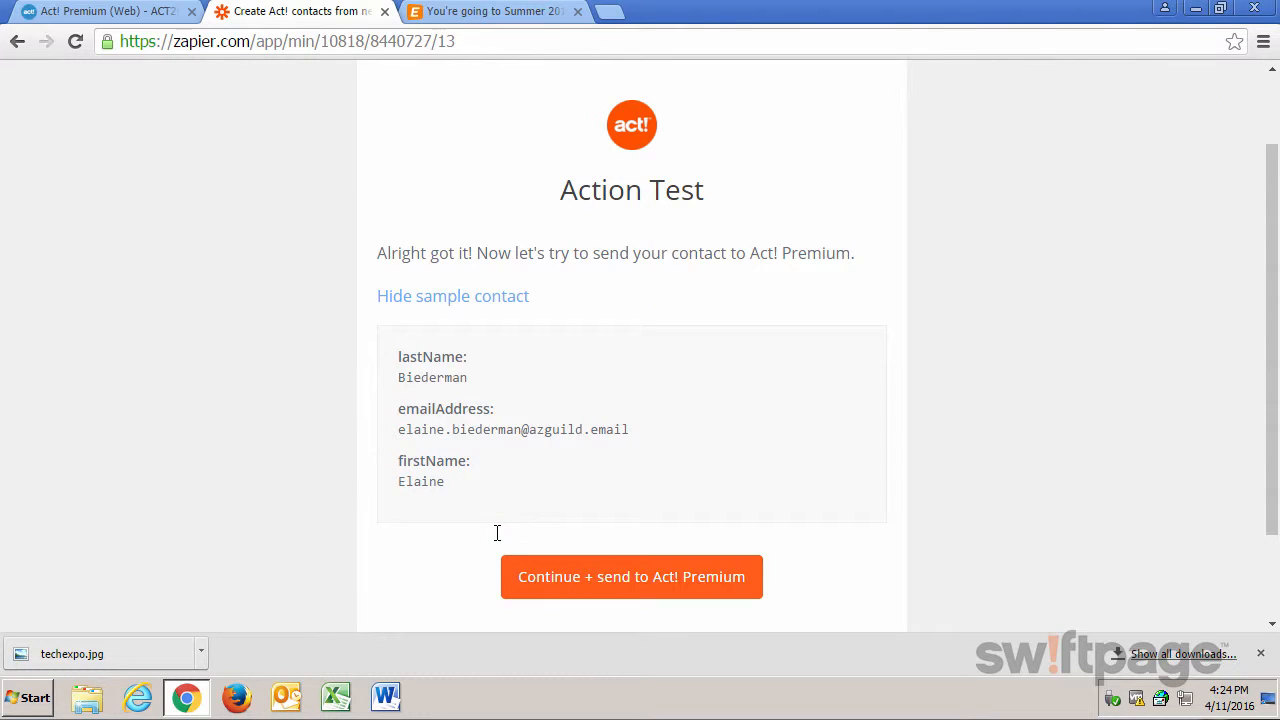
pyautogui.click(560, 580)
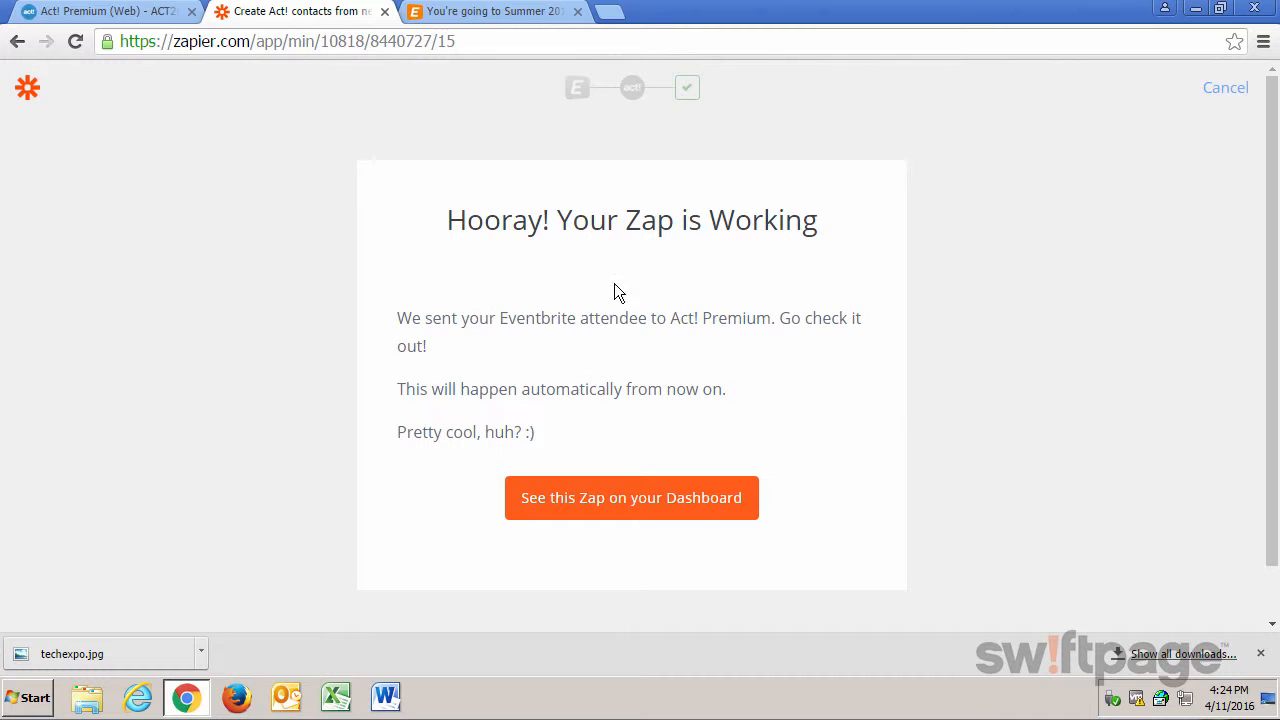
# Switch to Act! Premium, look up all contacts in a list, and open the new attendee's contact record.
pyautogui.click(116, 14)
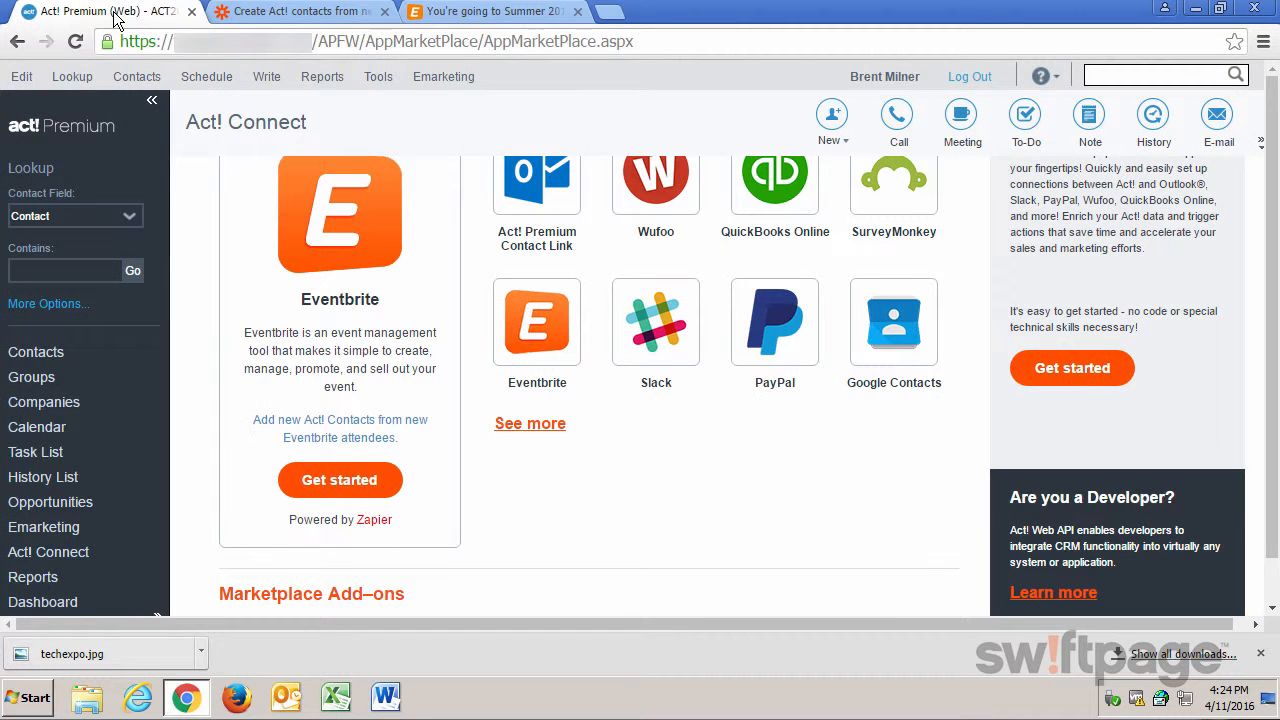
pyautogui.click(27, 354)
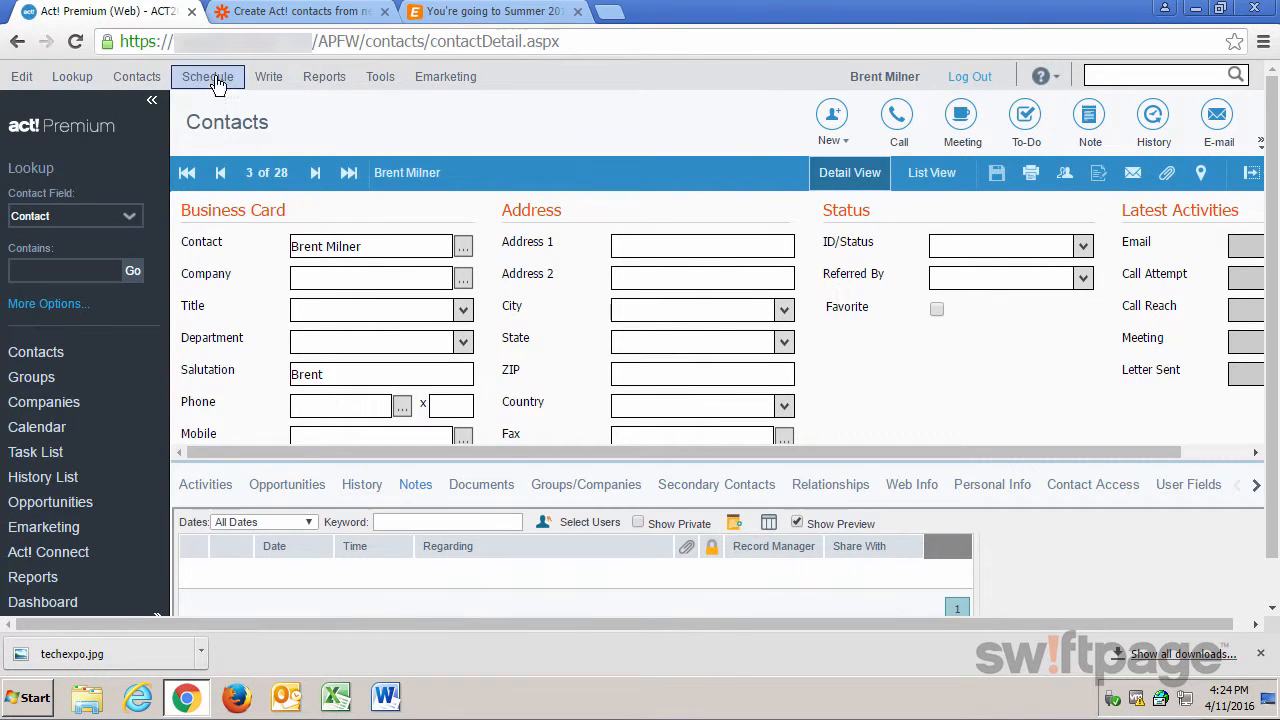
pyautogui.click(136, 76)
pyautogui.click(82, 140)
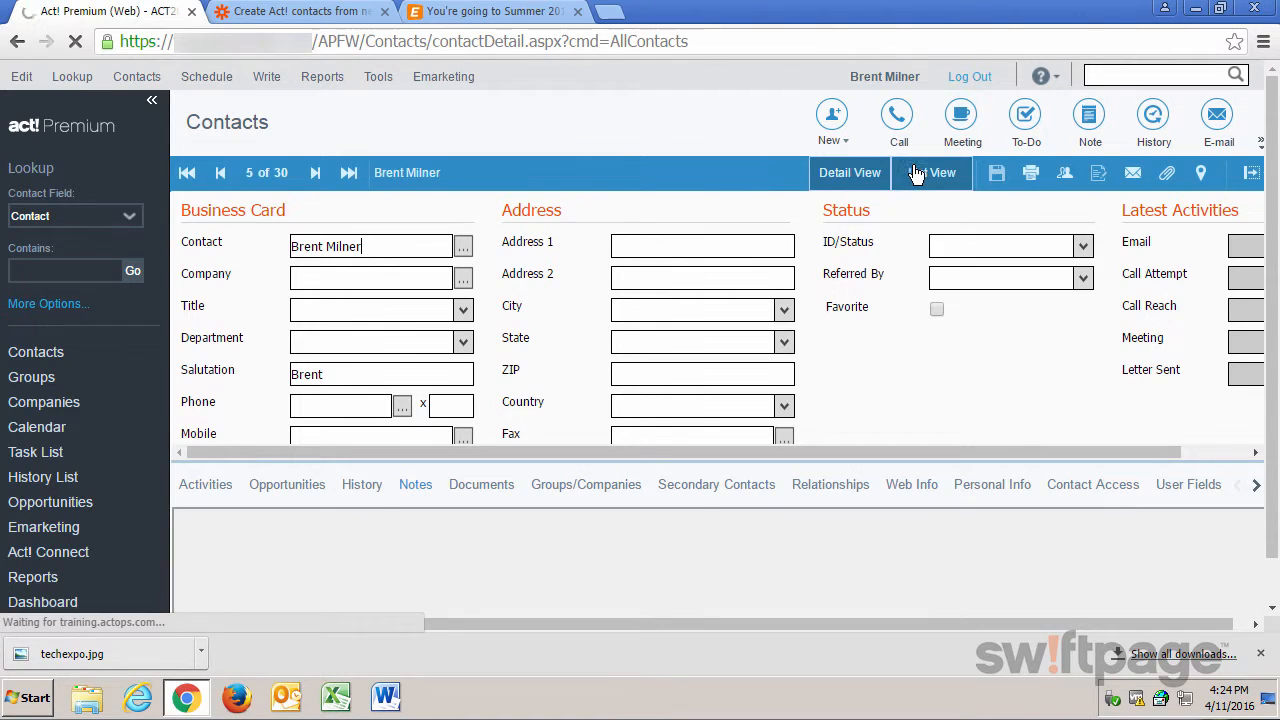
pyautogui.click(918, 173)
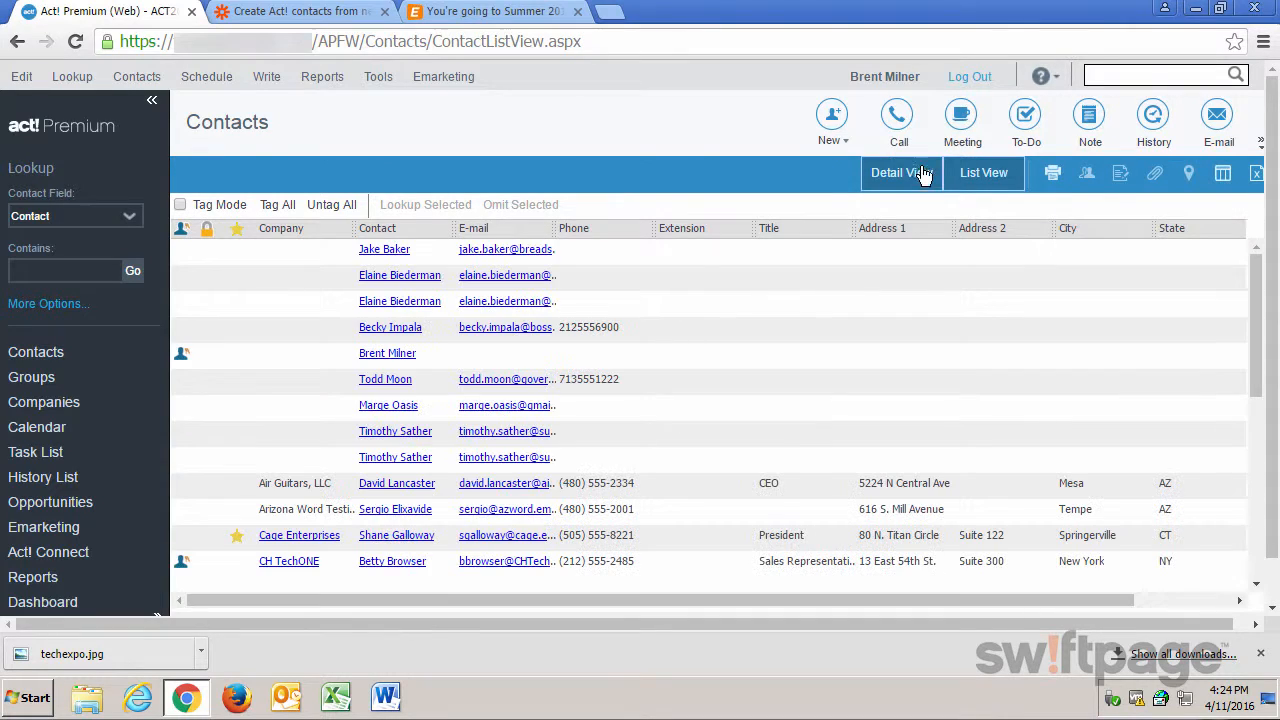
pyautogui.click(372, 303)
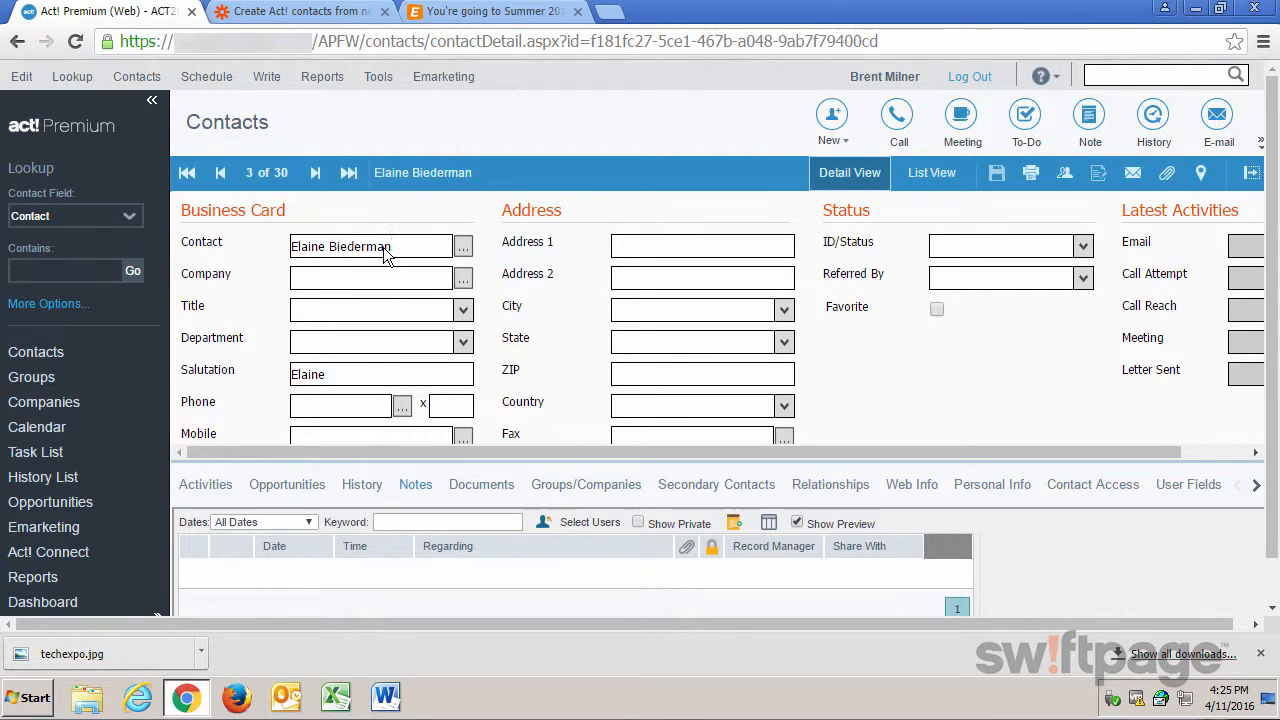
# Return to the Zap setup page in Zapier.
pyautogui.click(320, 16)
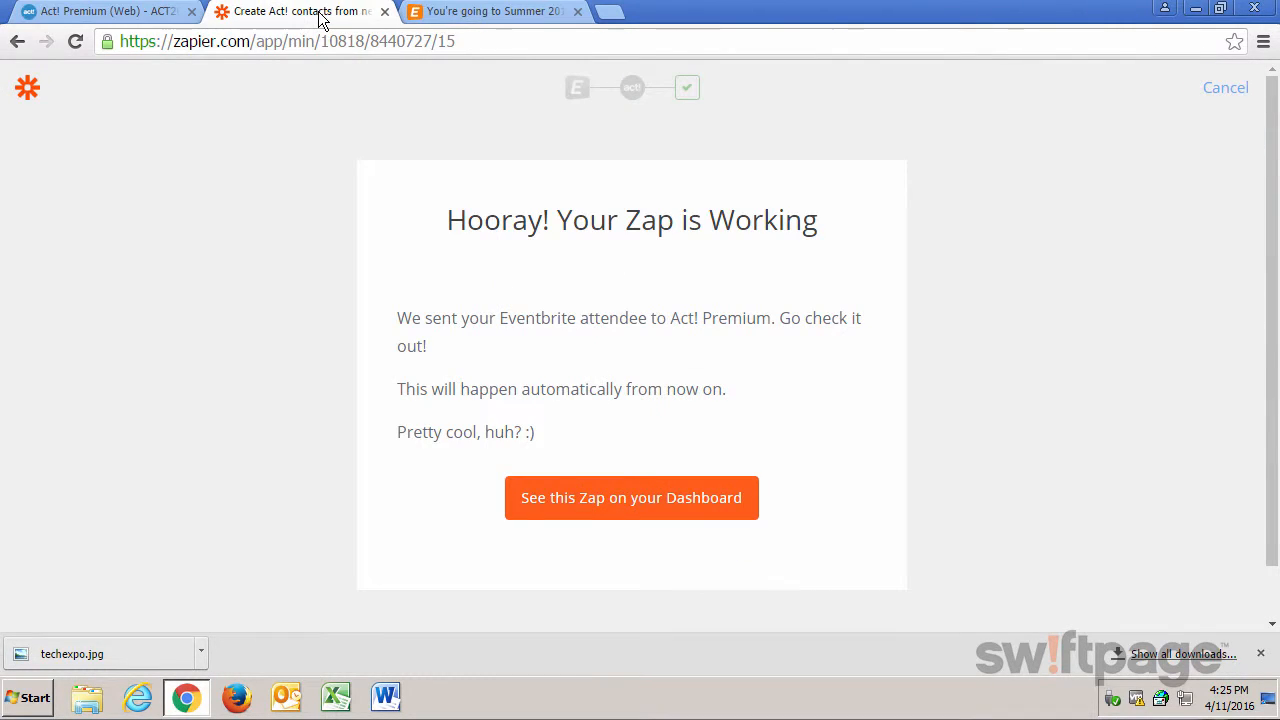